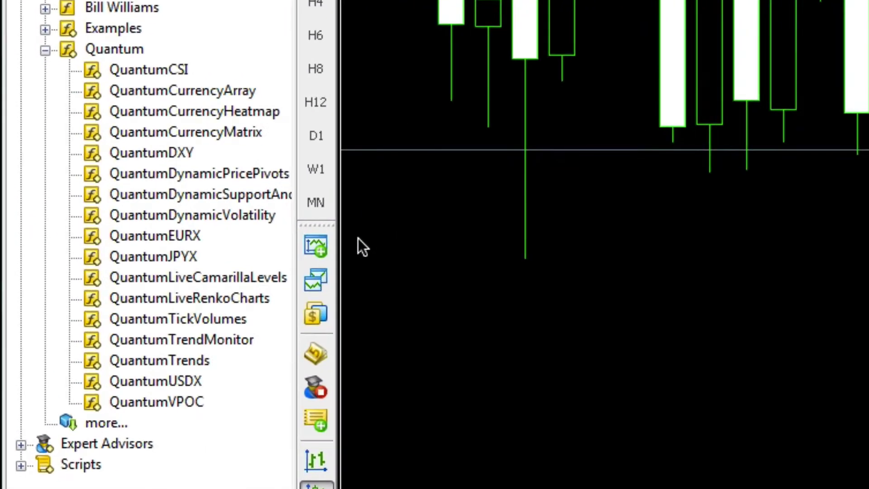
Step: Attach QuantumLiveRenkoCharts to the price chart and show its Inputs list
drag(91, 298, 622, 122)
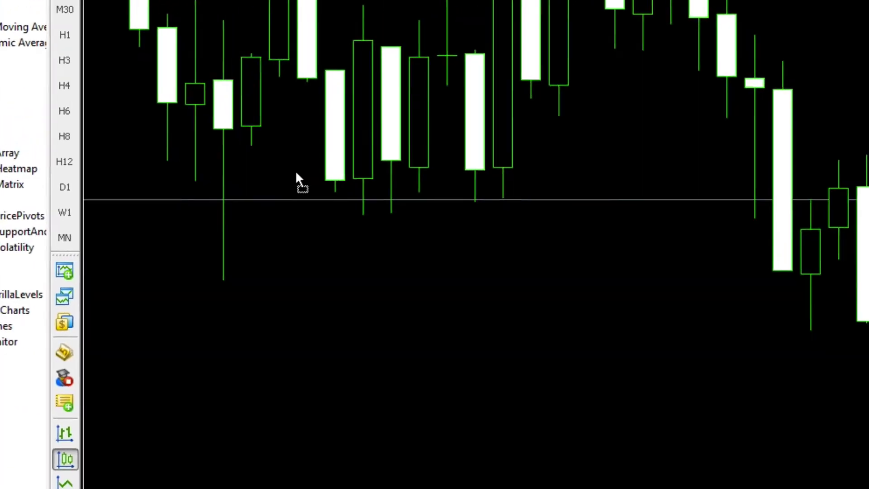
drag(297, 175, 297, 176)
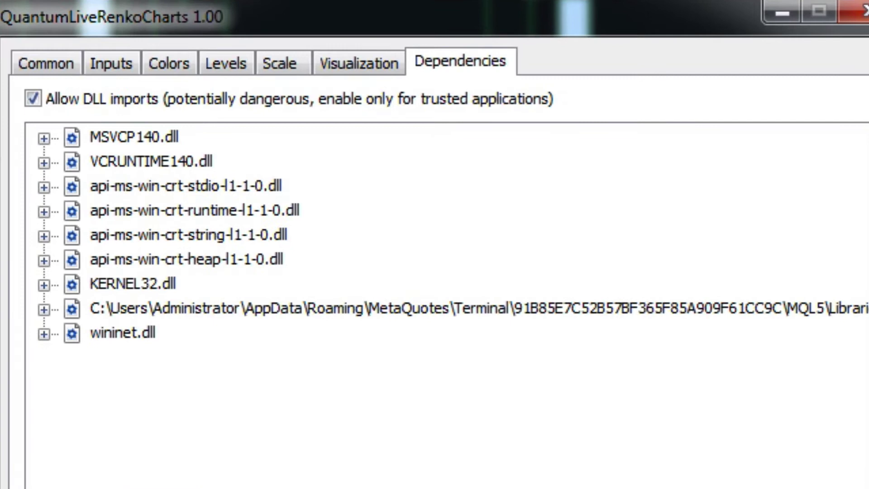
click(113, 64)
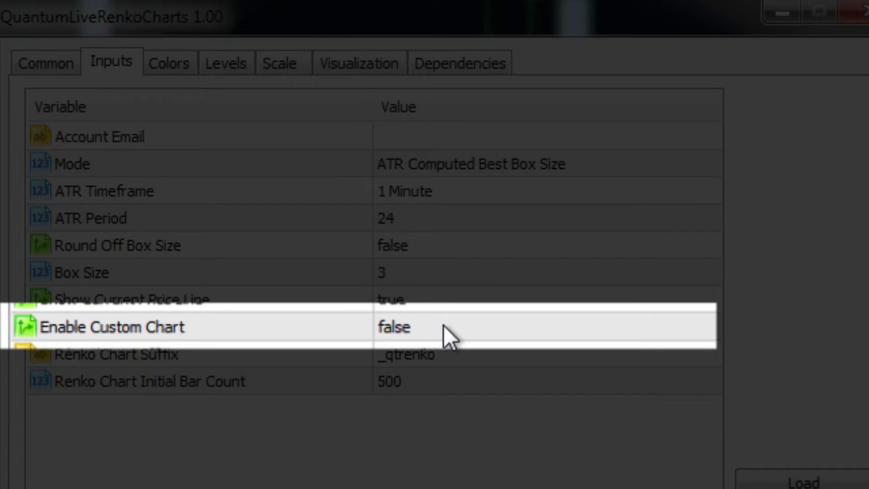
Step: Change the Enable Custom Chart input from false to true
click(681, 328)
double_click(689, 333)
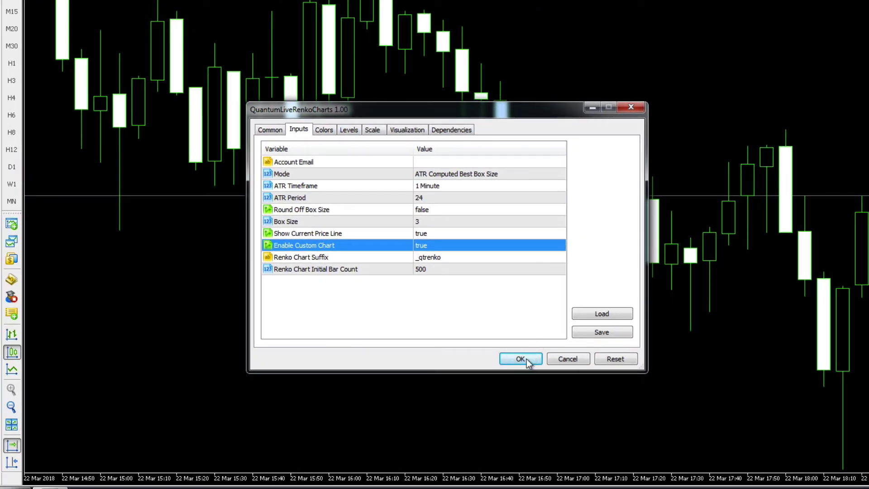
Step: Apply the Renko indicator and stretch its subwindow up over most of the chart
click(525, 358)
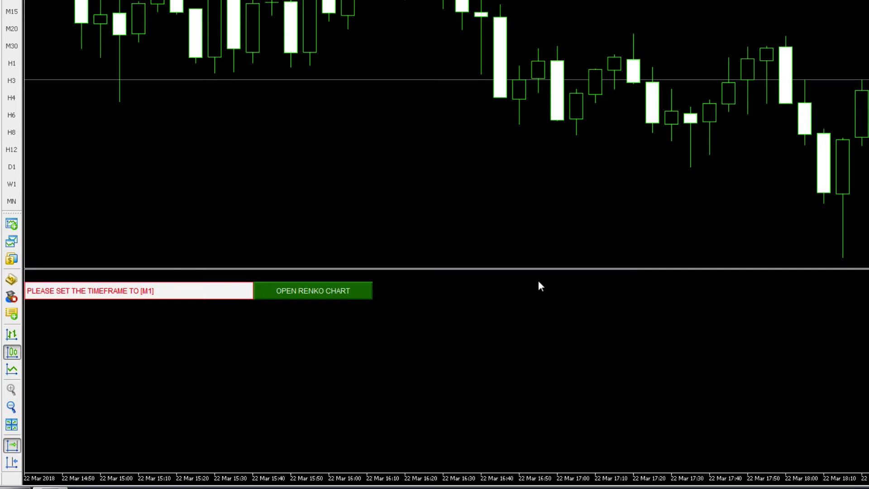
drag(539, 268, 540, 191)
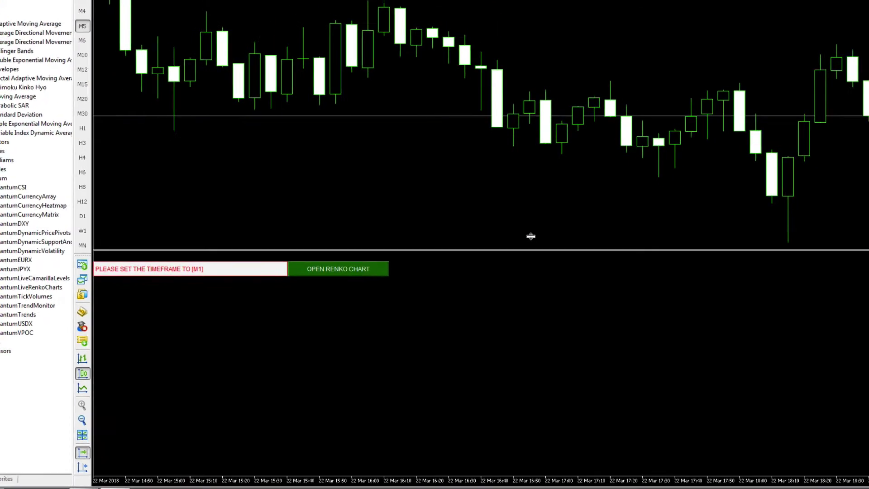
drag(531, 236, 509, 13)
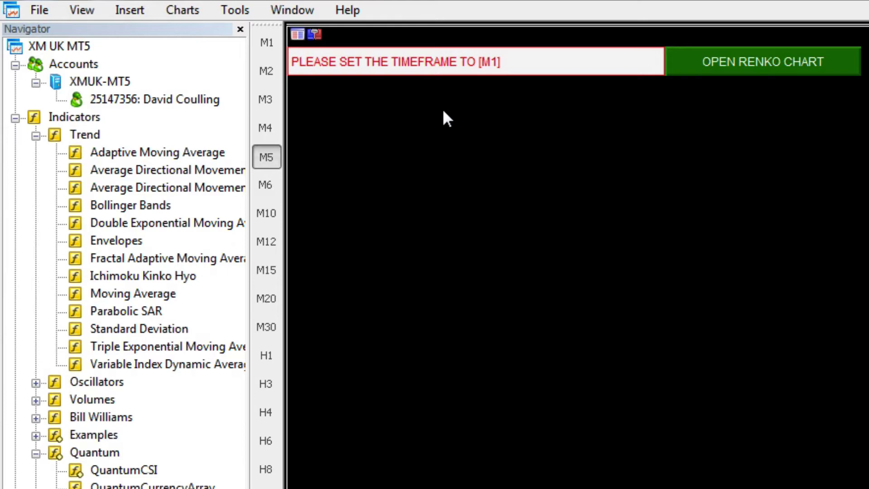
Step: Switch to the M1 timeframe and open the EURUSD_qtrenko Renko chart
click(266, 43)
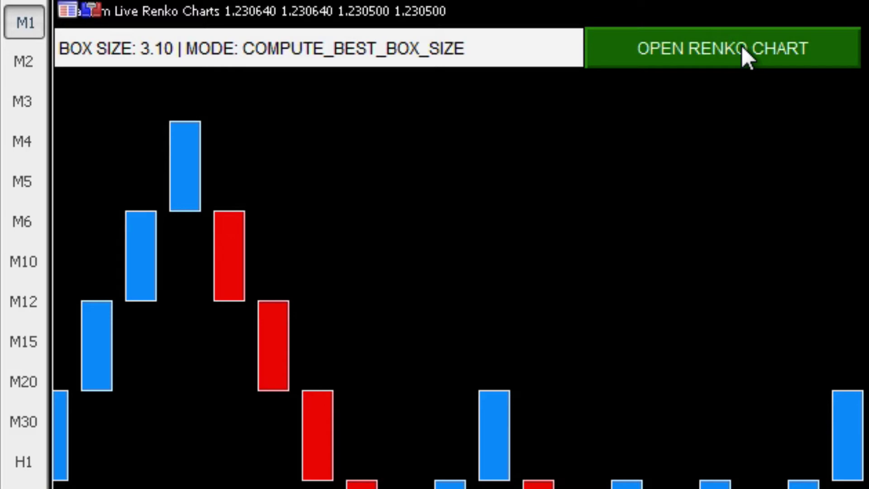
click(742, 47)
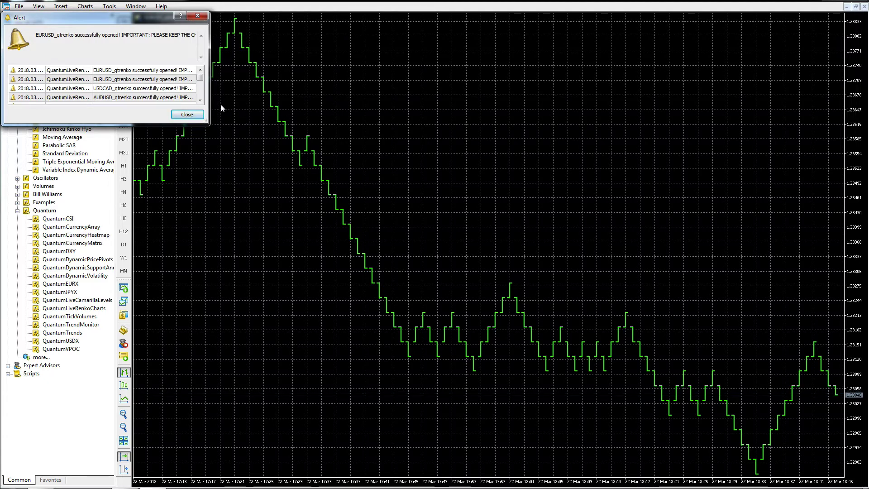
Step: Dismiss the alert and apply the 'renko' template to the EURUSD_qtrenko chart
click(187, 115)
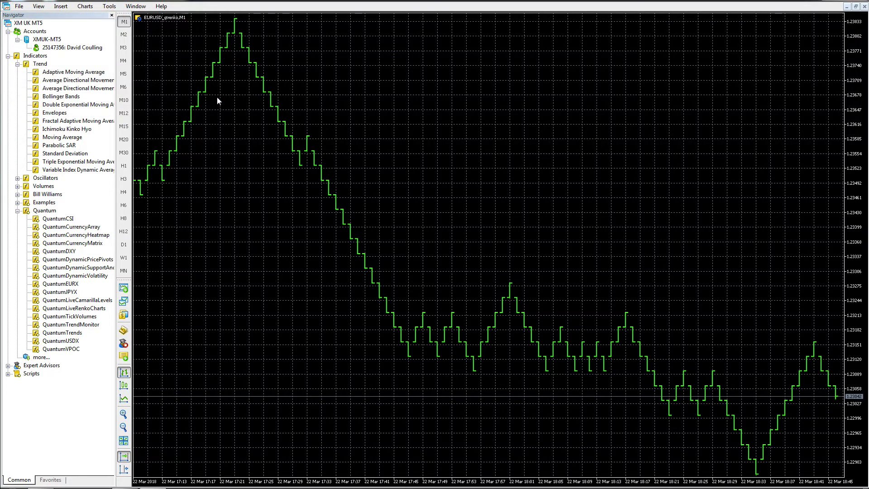
right_click(276, 58)
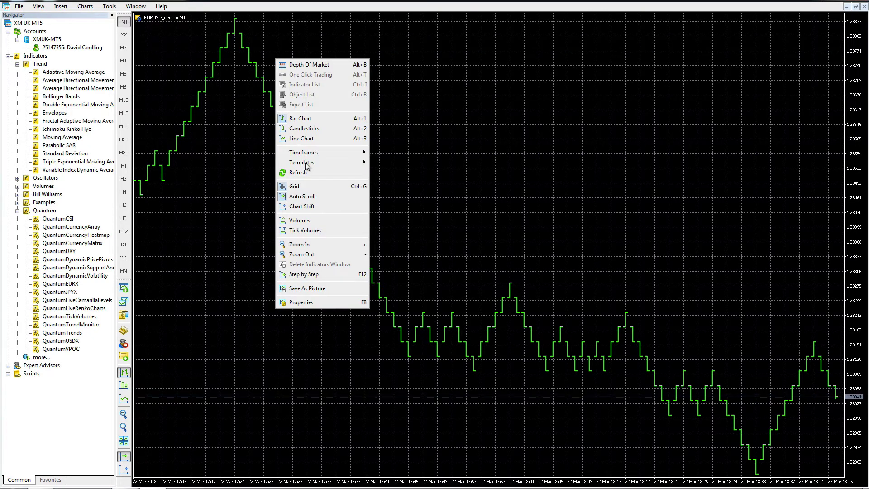
mouse_move(307, 167)
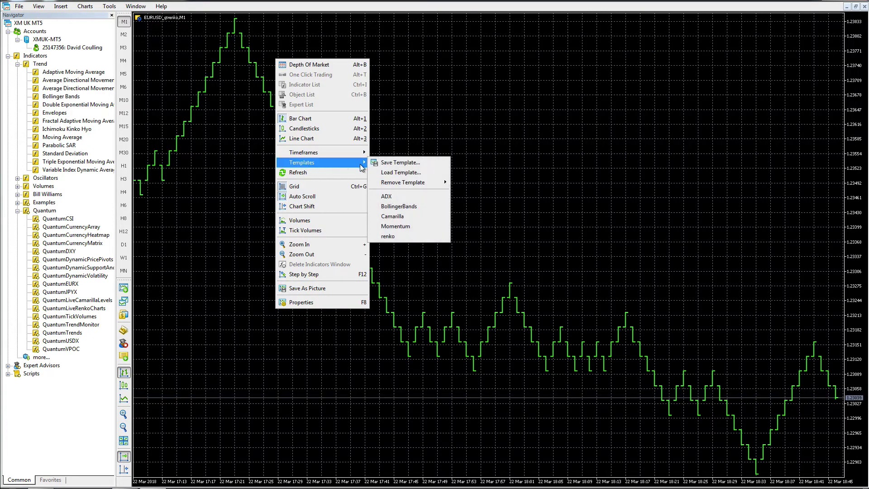
click(388, 236)
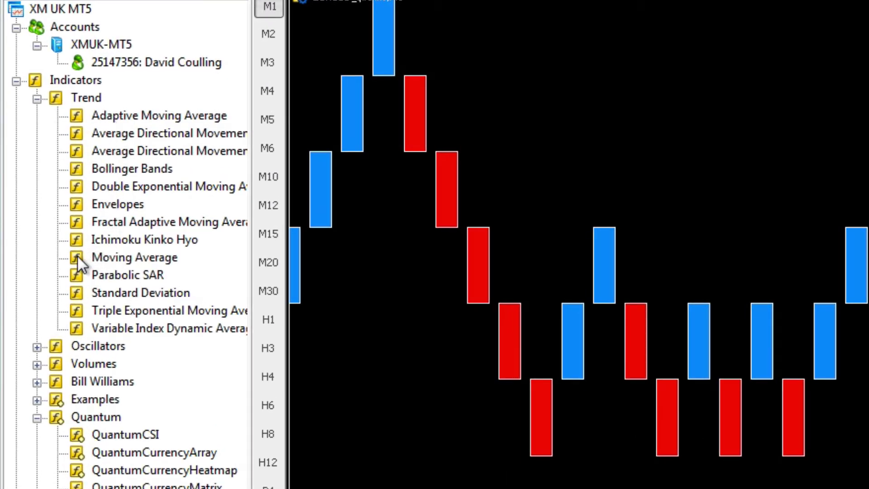
Step: Add a Moving Average to the Renko chart with its default settings
drag(78, 256, 850, 459)
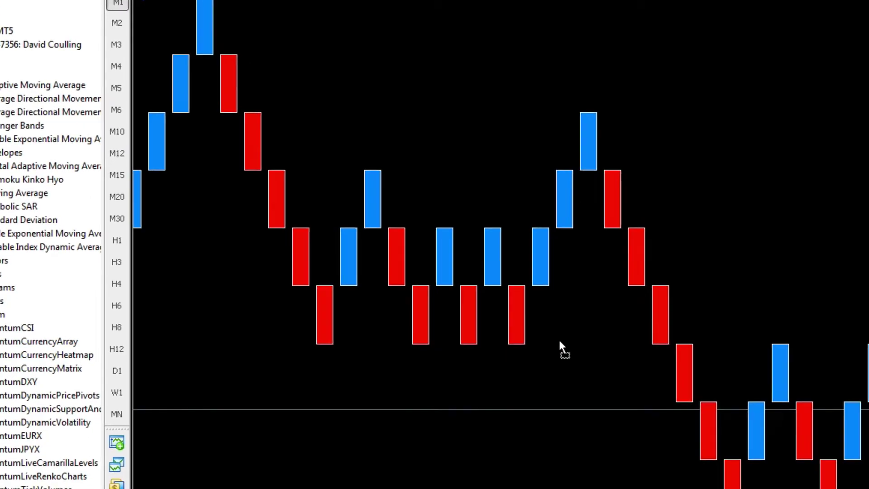
drag(560, 348, 560, 350)
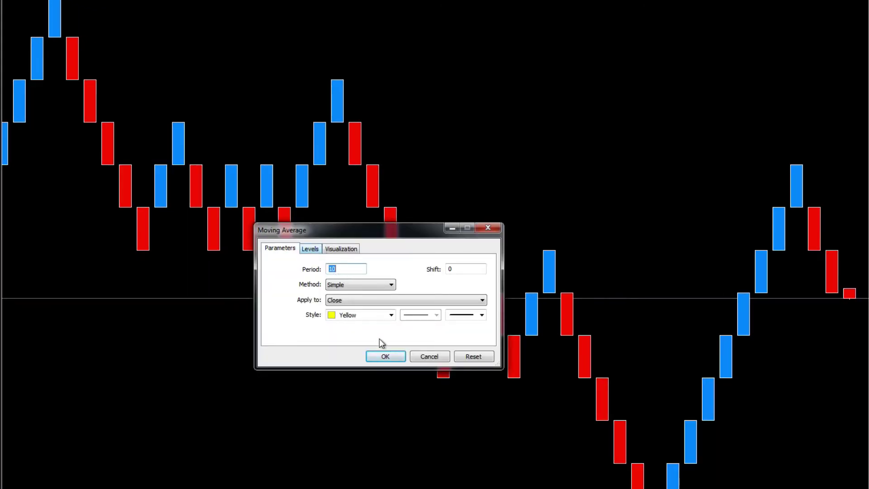
click(386, 355)
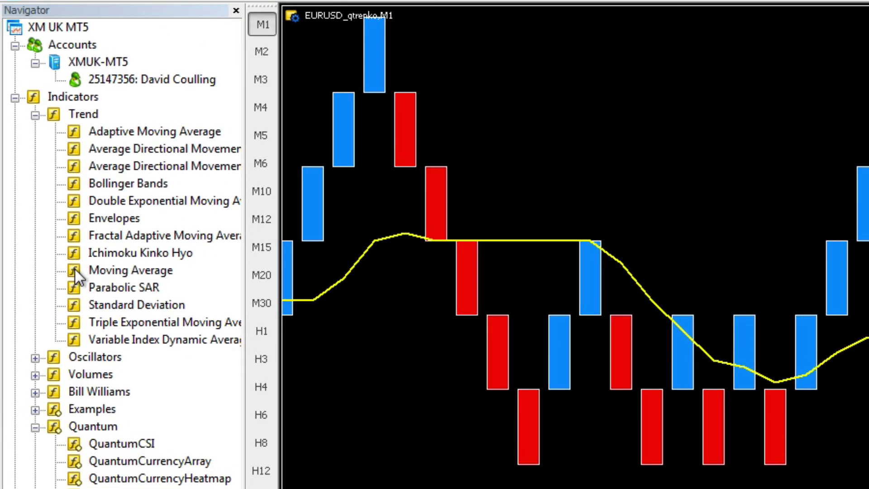
Step: Add a second Moving Average with period 20 and an aqua line
drag(14, 227, 561, 203)
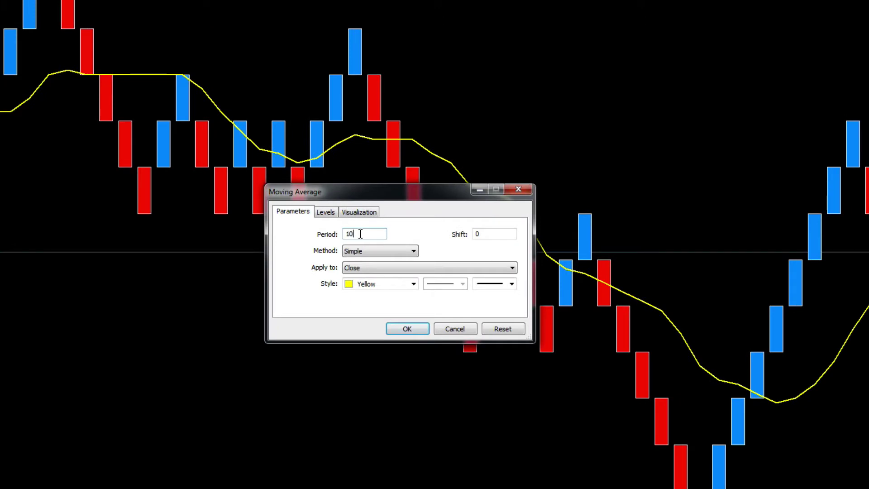
key(BackSpace)
key(BackSpace)
text(20)
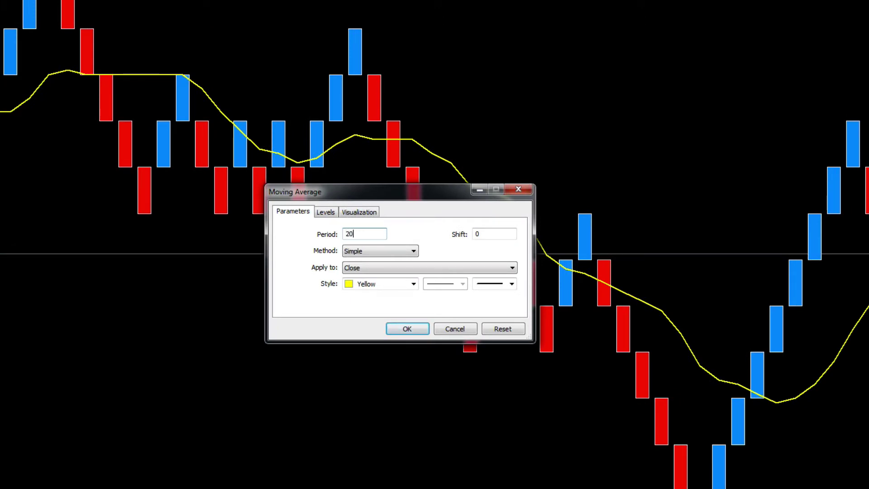
click(414, 284)
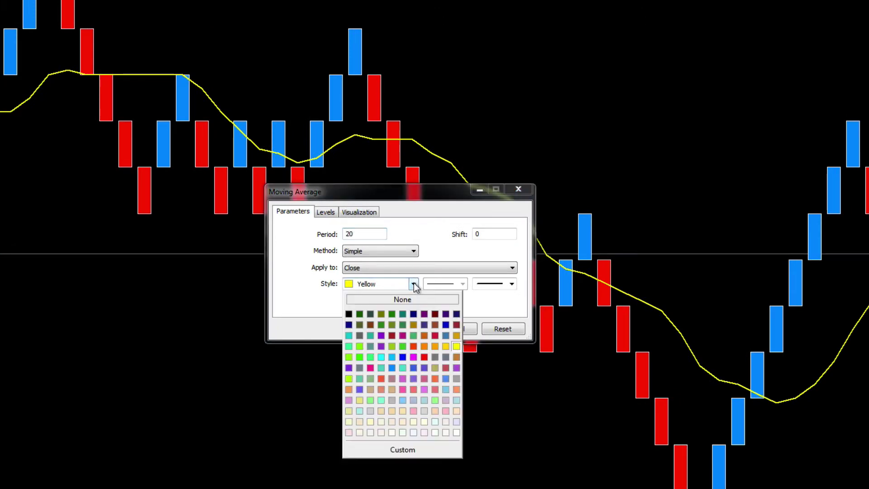
click(381, 357)
click(407, 329)
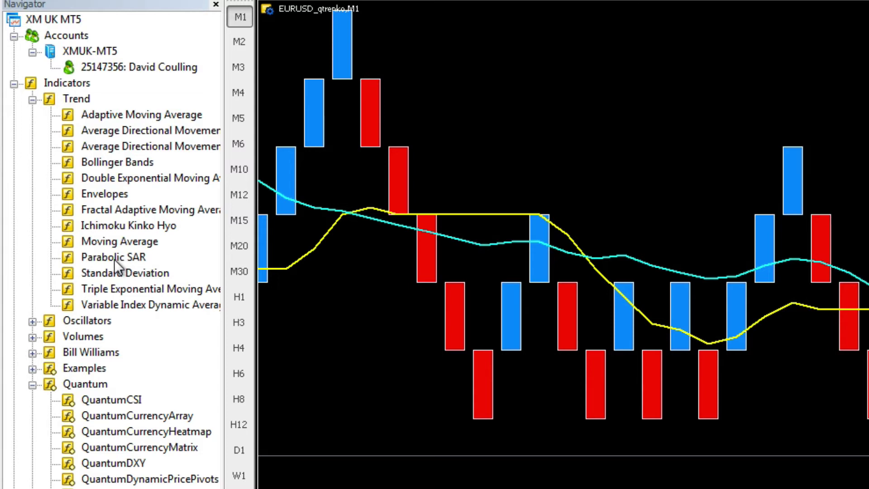
Step: Attach QuantumTrendMonitor and QuantumDynamicPricePivots to the chart with default settings
click(33, 99)
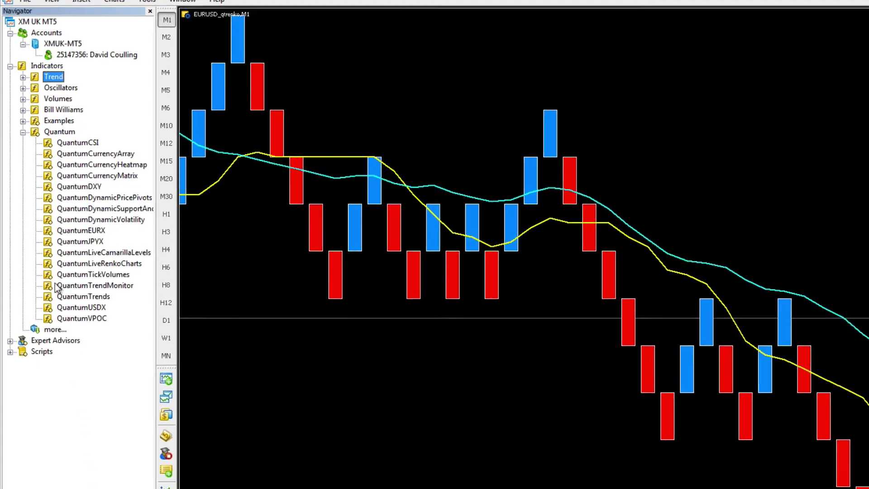
drag(113, 339, 131, 348)
drag(86, 239, 383, 431)
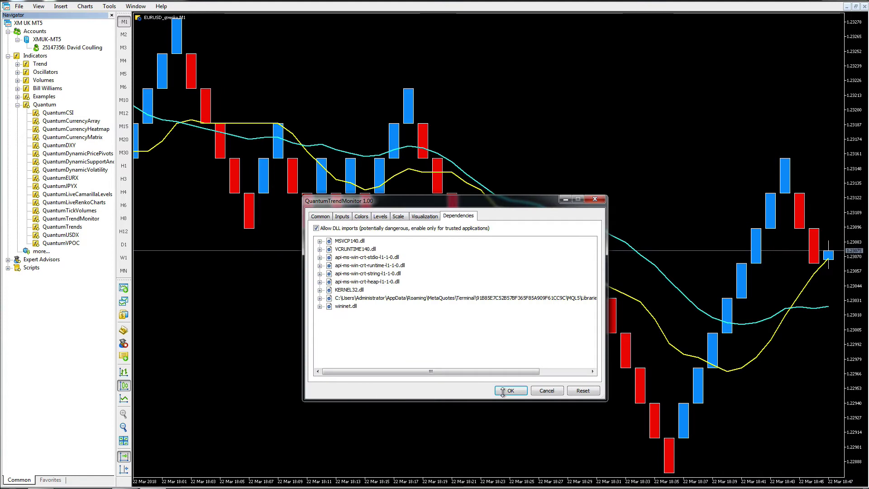
click(510, 391)
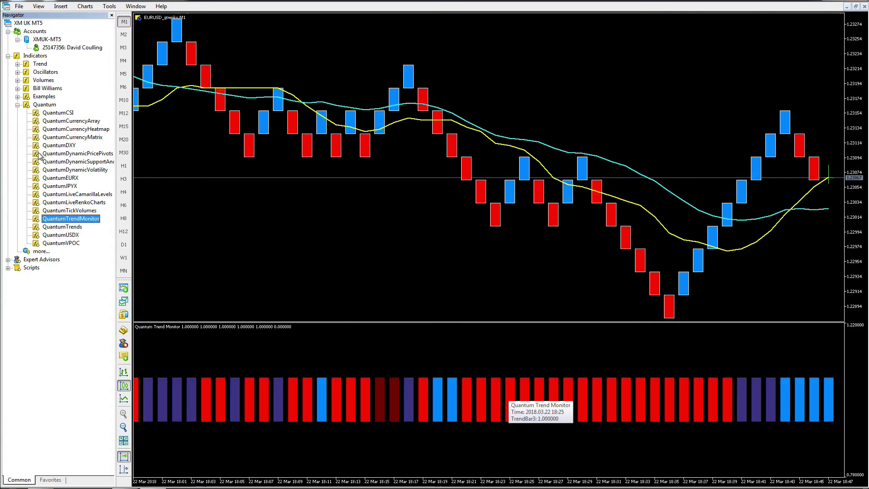
drag(57, 154, 270, 239)
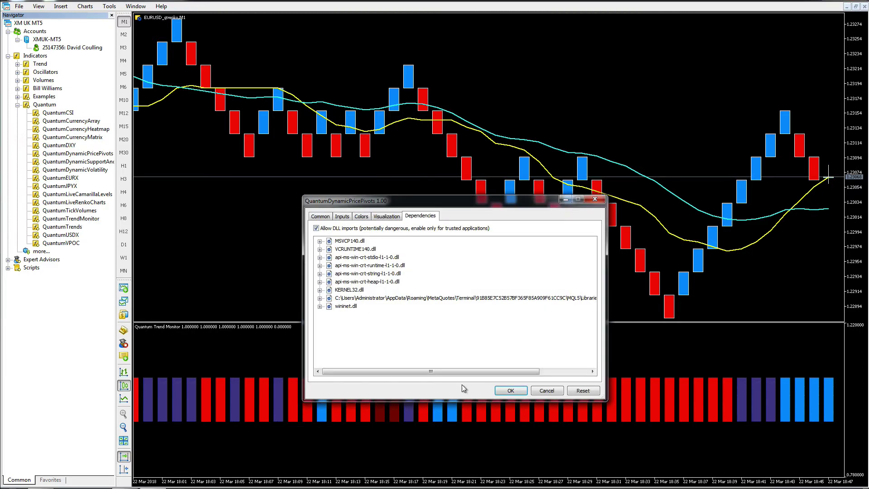
click(512, 390)
Step: Attach QuantumTrends to the chart with default settings
scroll(252, 230, up, 1)
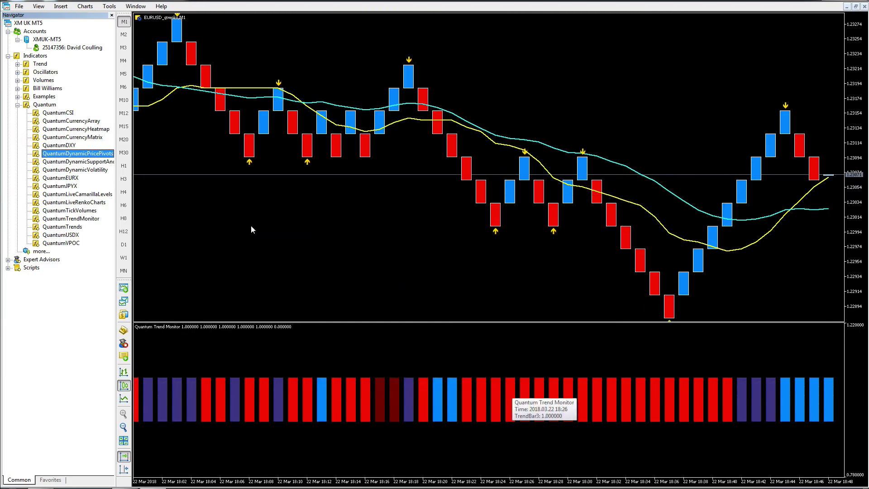
click(40, 229)
drag(40, 228, 313, 251)
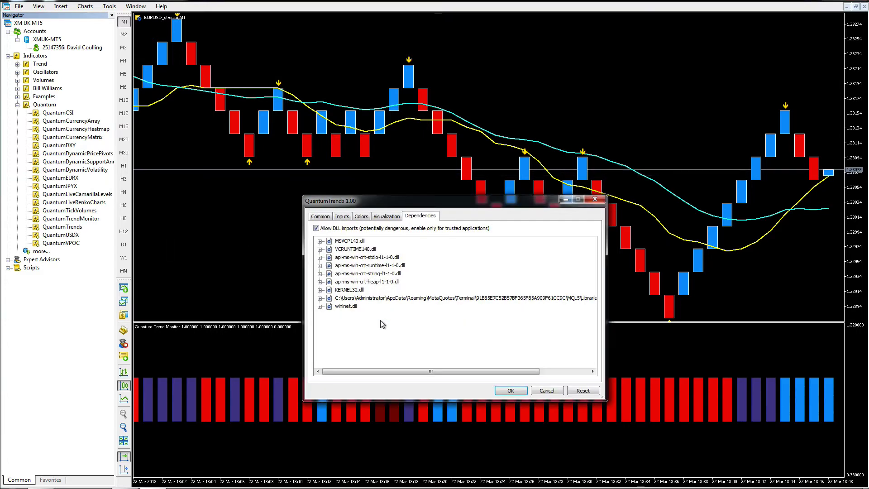
click(496, 391)
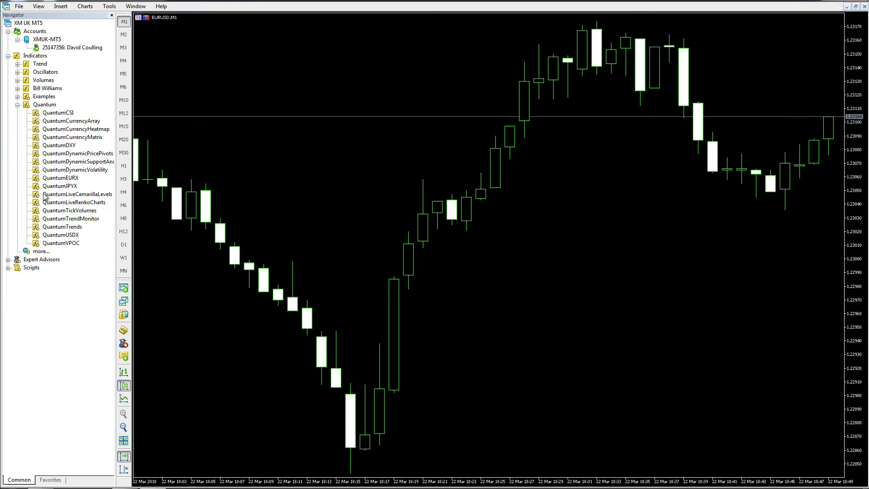
Step: Attach QuantumLiveRenkoCharts to the EURUSD candlestick chart and select its Mode input
drag(36, 204, 269, 192)
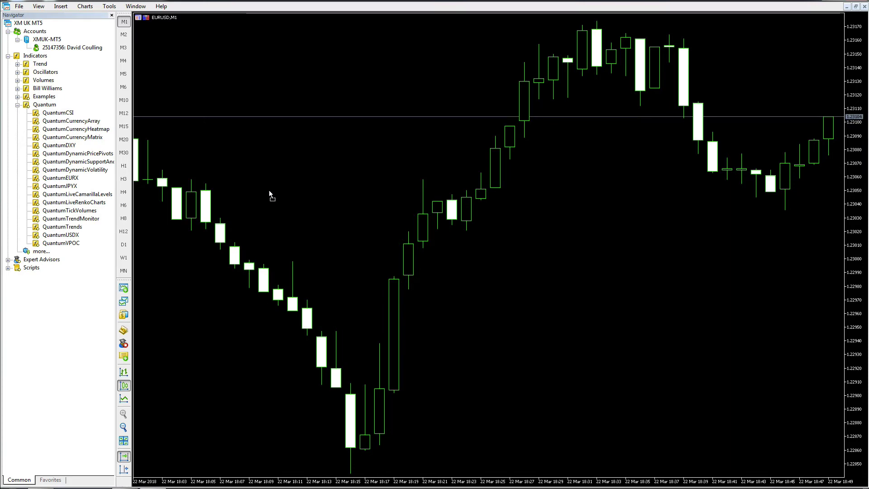
drag(338, 188, 339, 189)
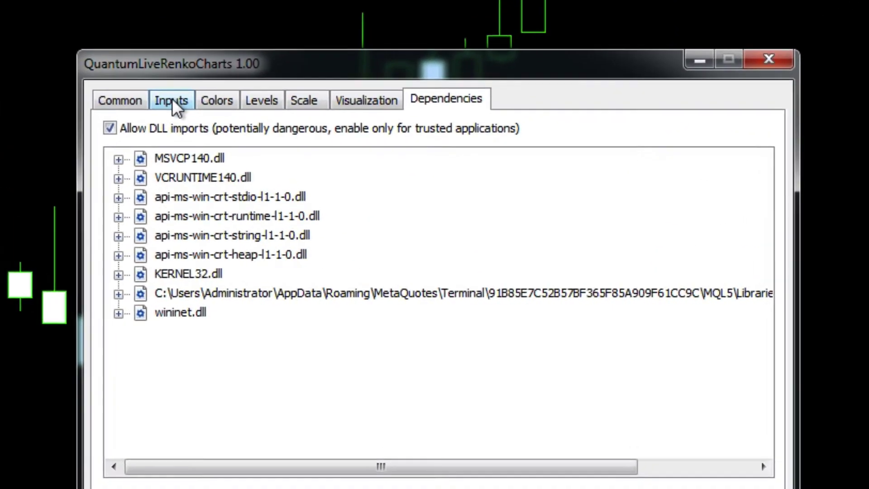
click(174, 102)
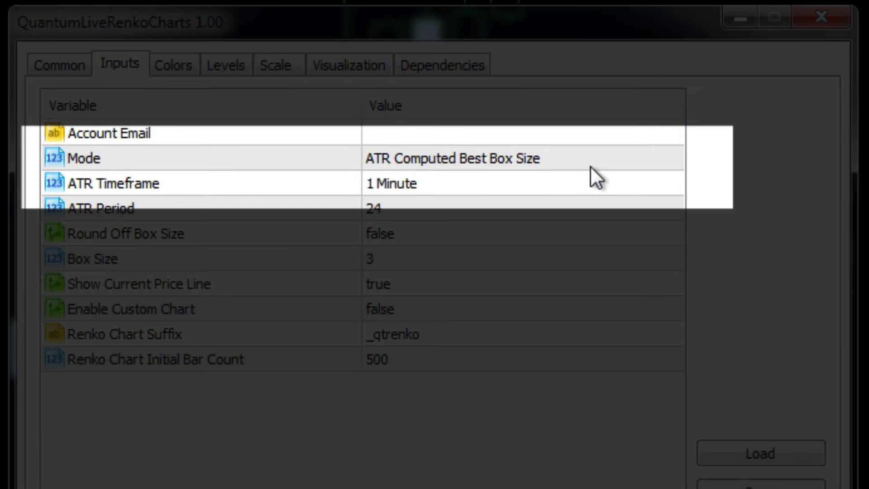
click(664, 159)
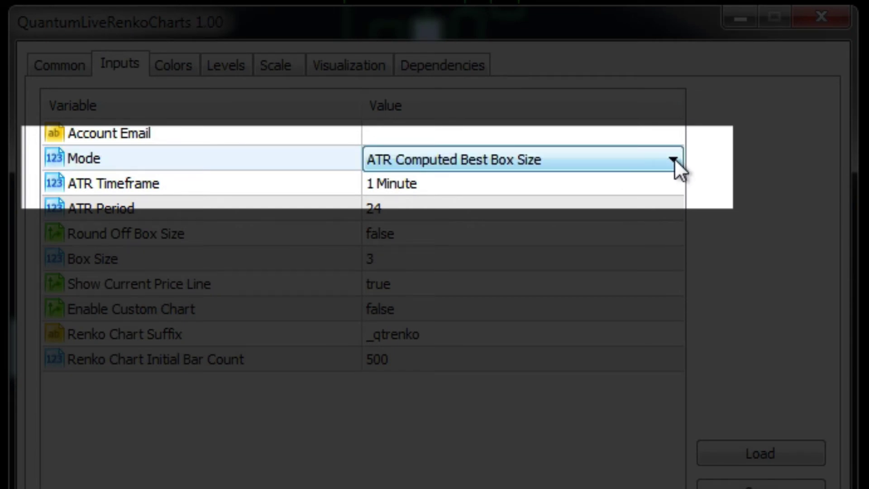
Step: Set Mode to Fixed Box Size, Box Size to 2, and Enable Custom Chart to true
click(673, 159)
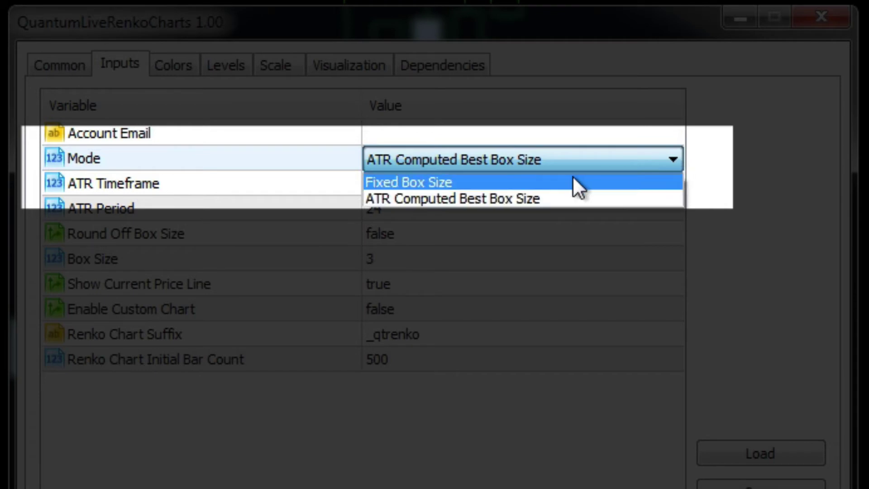
click(482, 181)
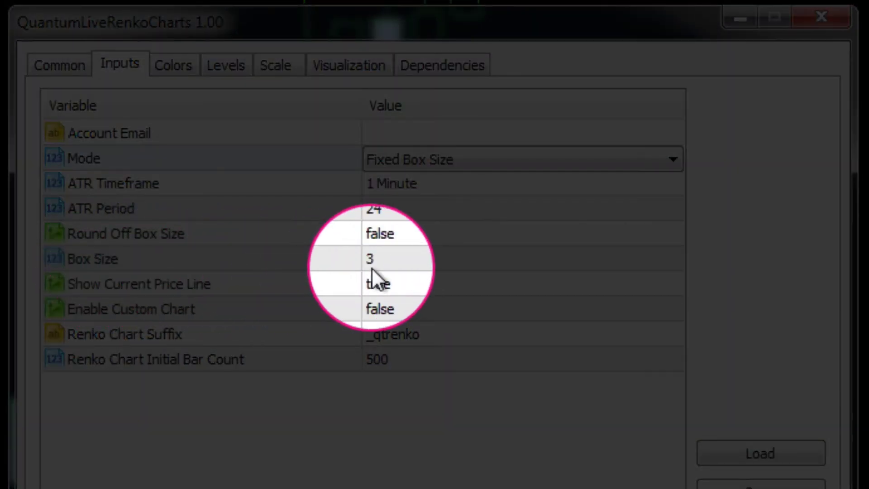
double_click(392, 257)
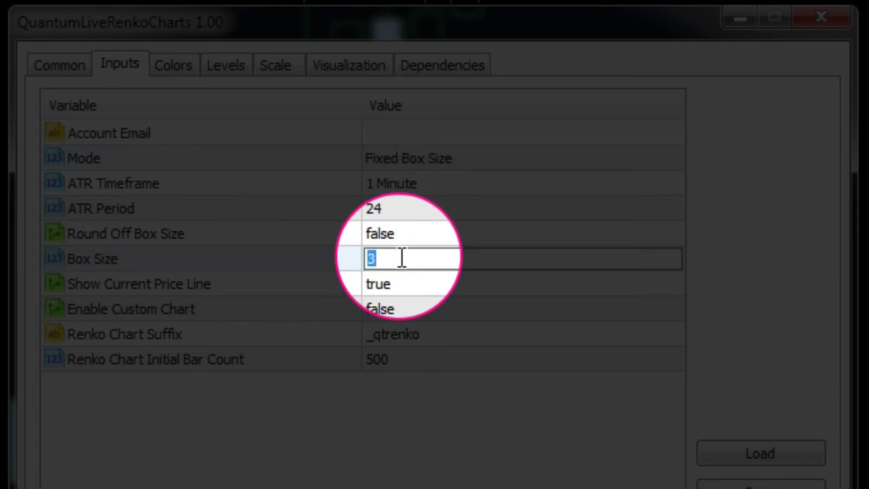
text(2)
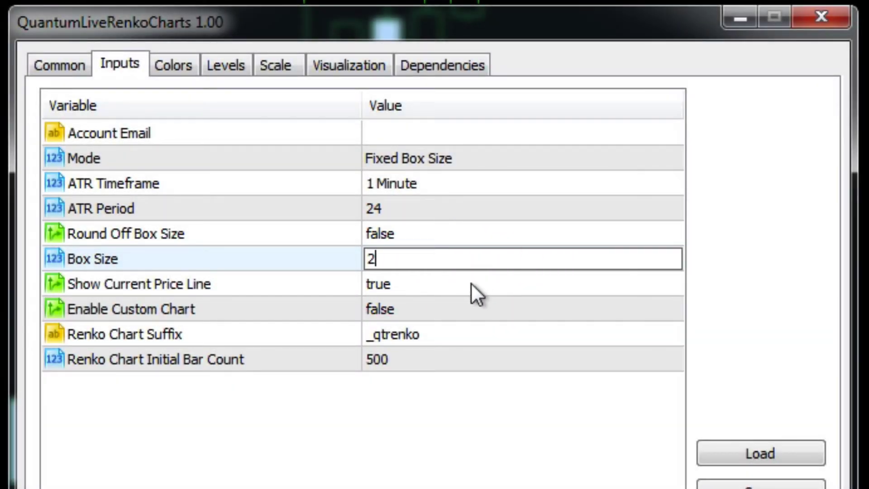
click(458, 304)
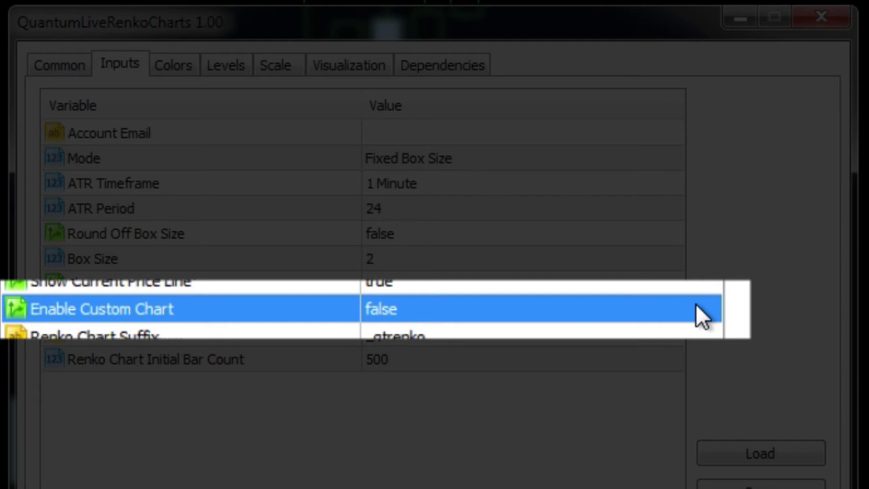
double_click(696, 303)
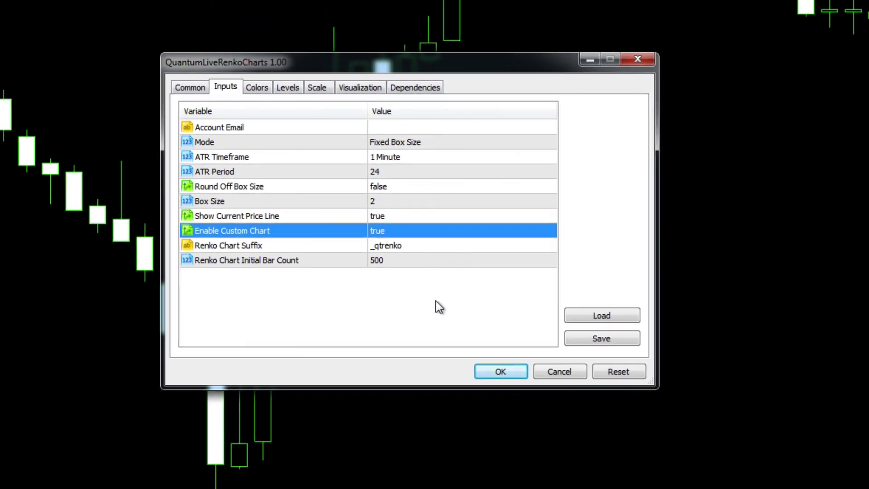
Step: Apply the indicator, enlarge its pane, open EURUSD_qtrenko, and widen the success alert
click(514, 404)
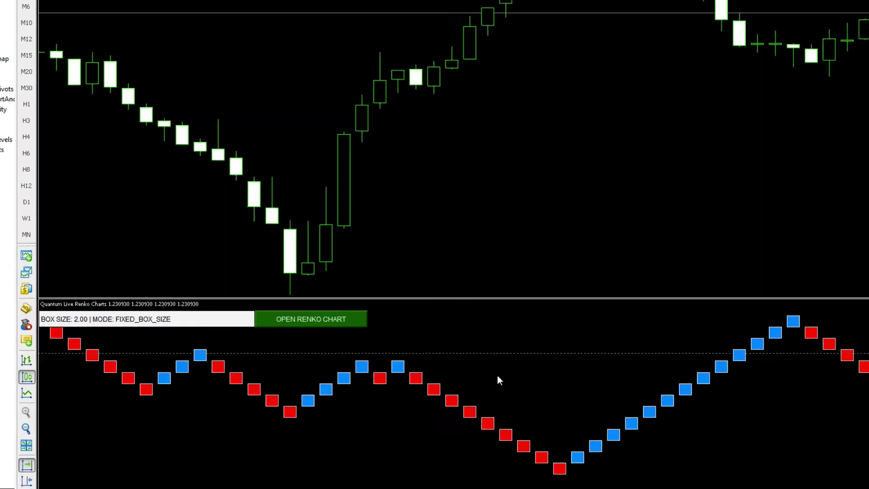
drag(455, 322, 458, 11)
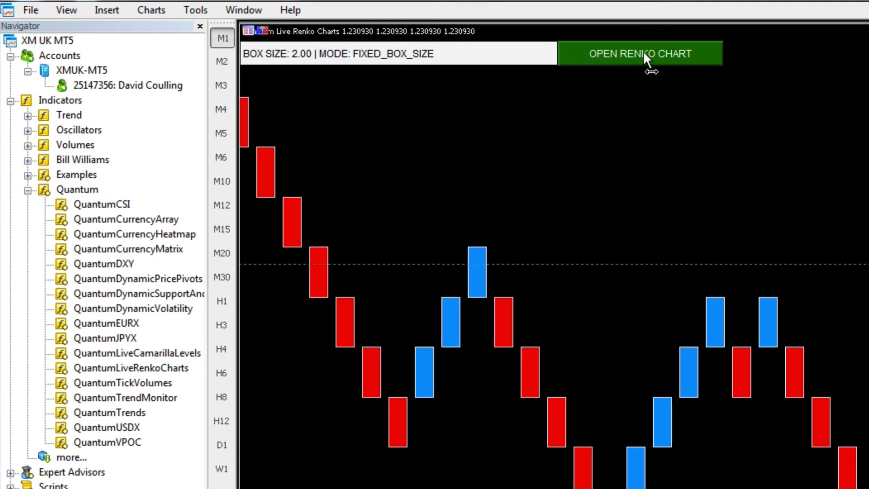
click(644, 53)
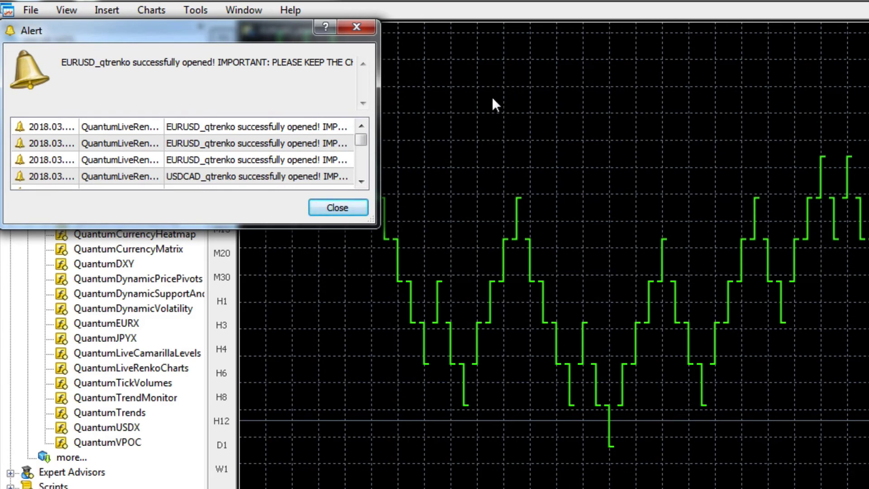
drag(376, 119, 709, 131)
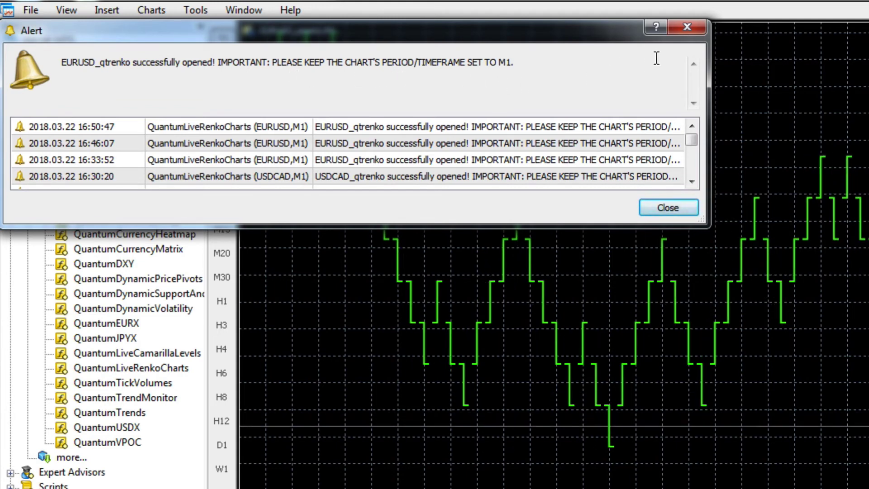
Step: Dismiss the alert and apply the renko template to the EURUSD_qtrenko chart for blue/red bricks
click(687, 28)
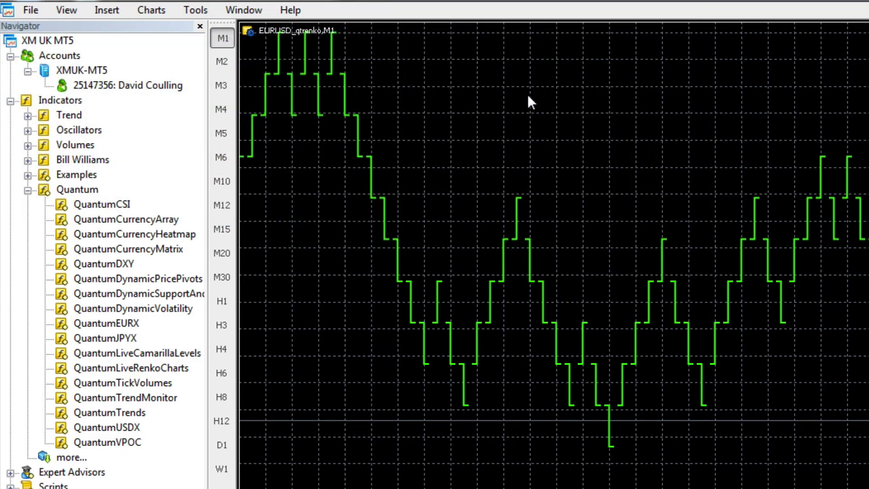
right_click(506, 94)
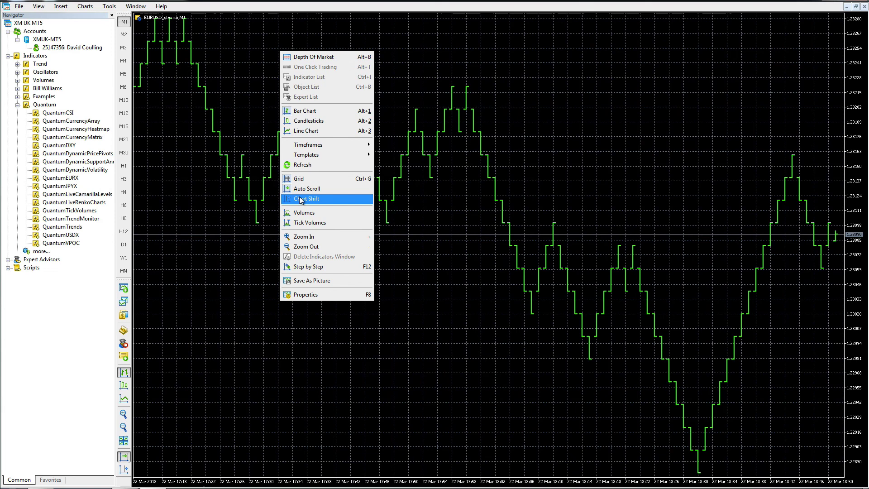
mouse_move(316, 156)
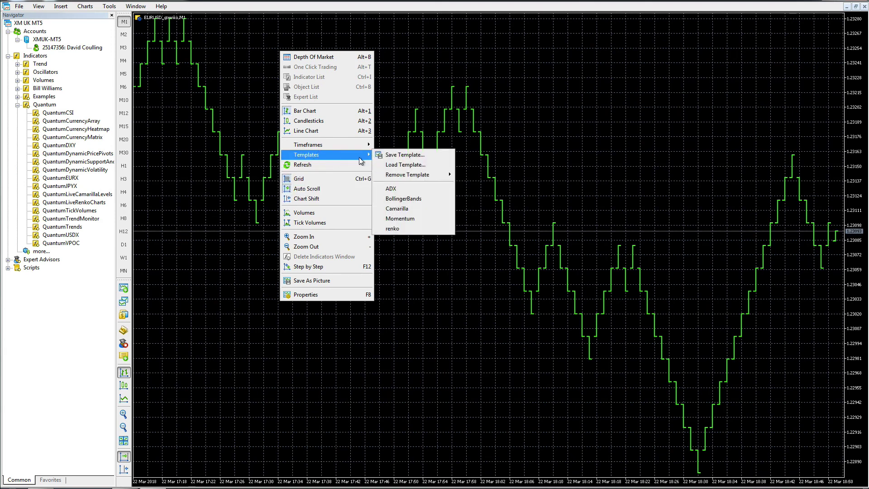
click(401, 227)
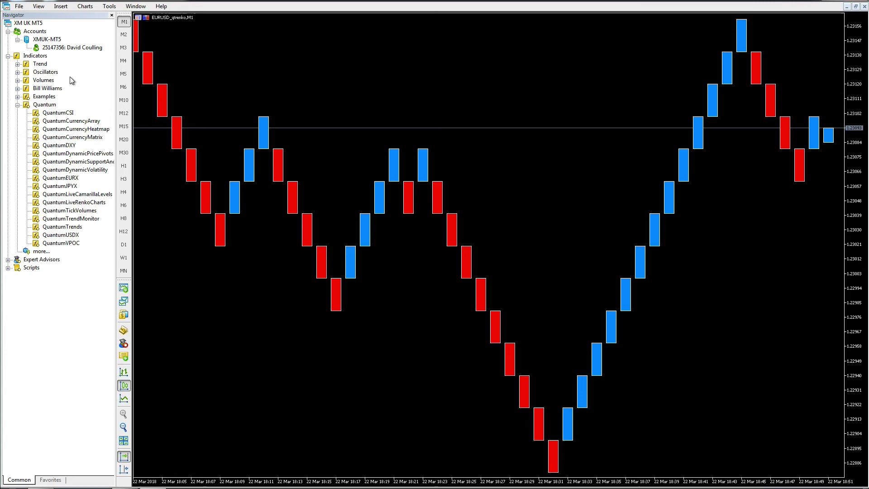
Step: Add a default aqua Moving Average from the Trend indicators to the Renko chart
click(18, 64)
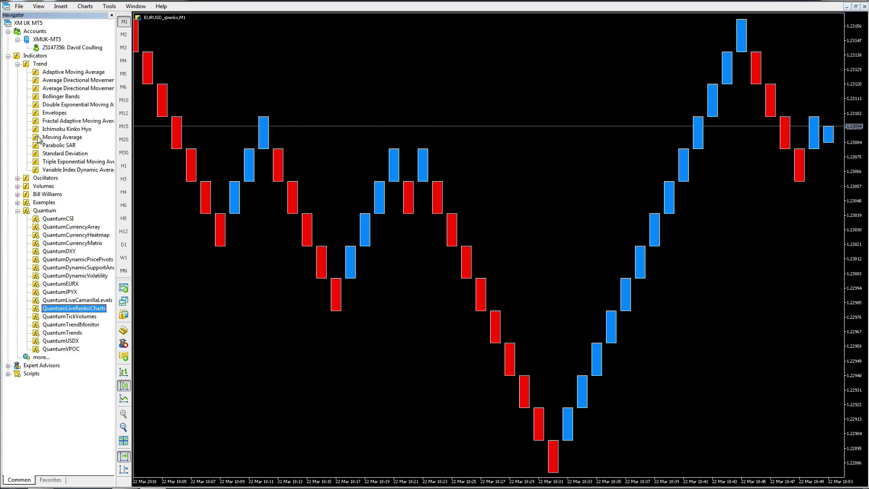
drag(38, 138, 374, 107)
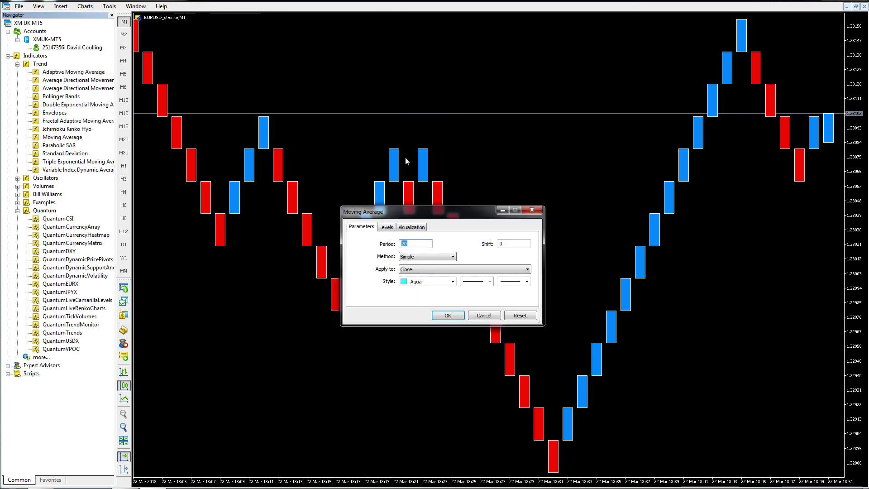
click(448, 316)
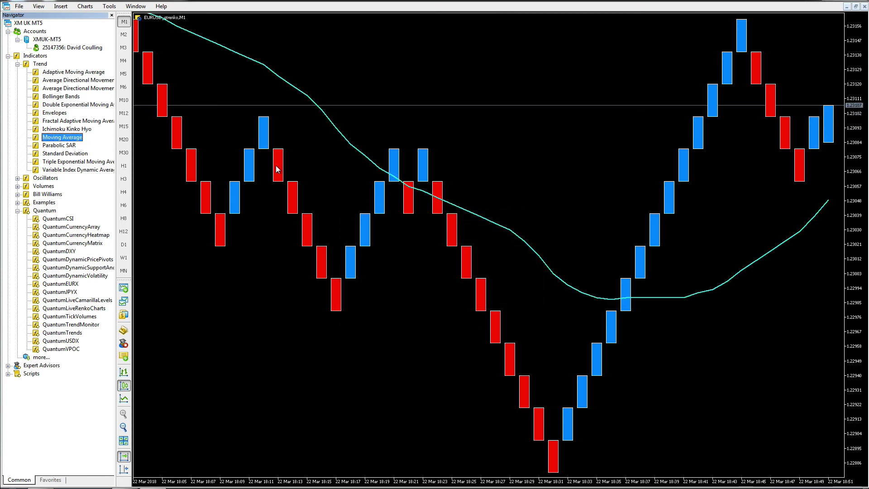
Step: Add a second Moving Average with period 10 and a red line
drag(39, 142, 416, 112)
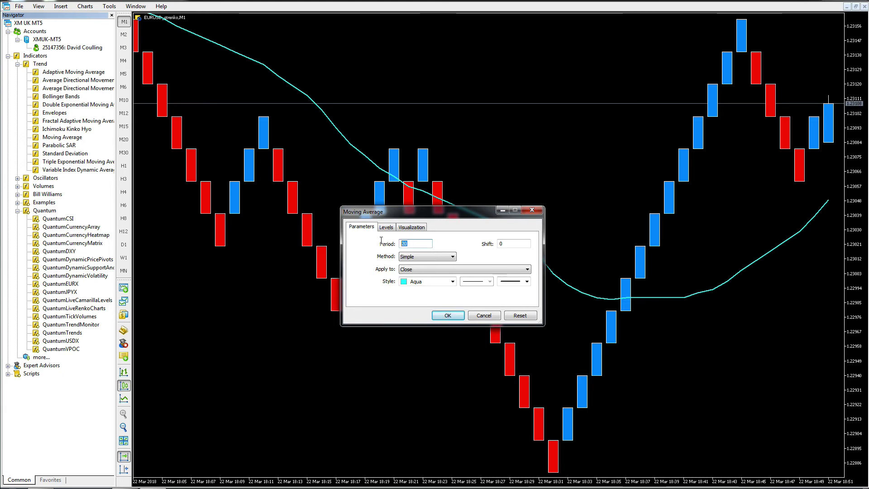
text(10)
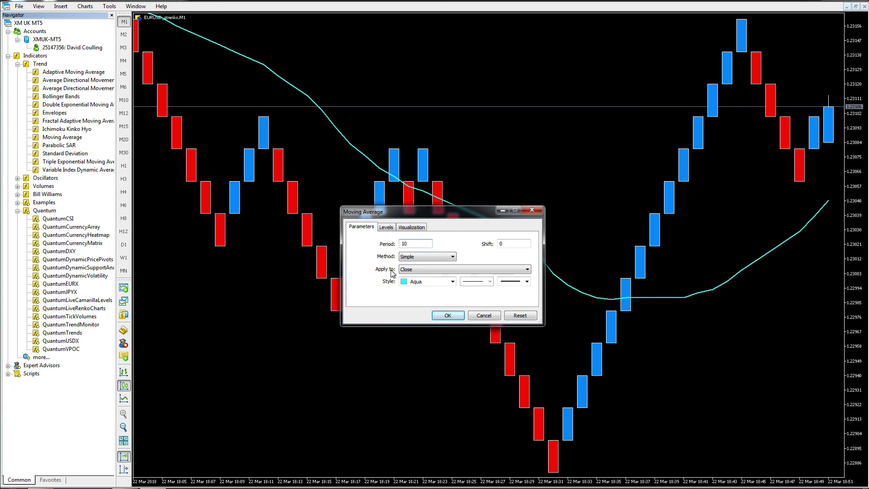
click(452, 282)
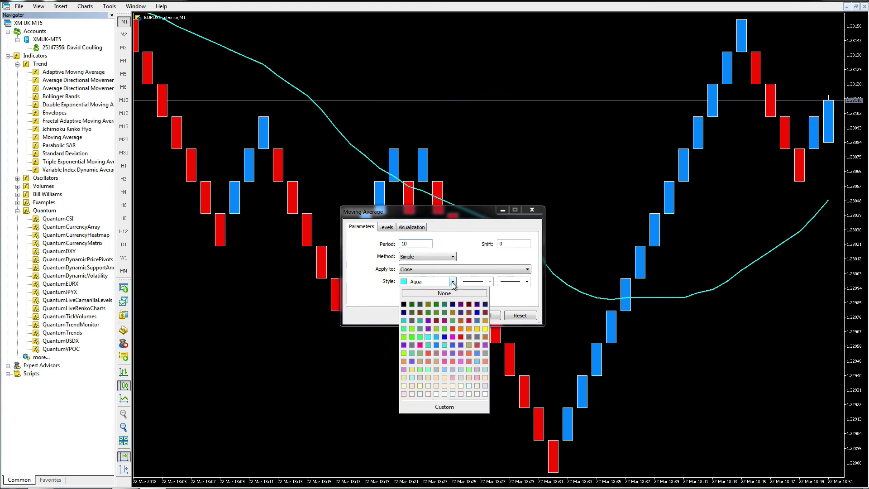
click(461, 337)
click(451, 316)
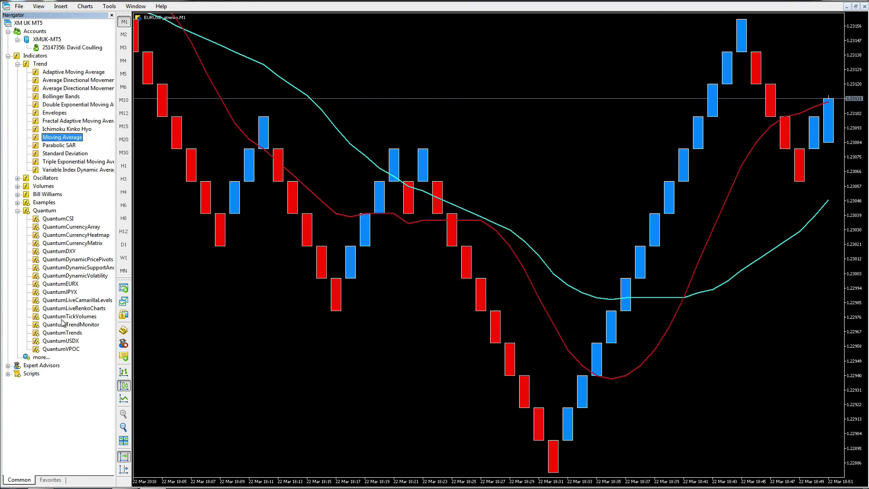
Step: Add QuantumTrendMonitor and QuantumDynamicPricePivots to the Renko chart with default settings
drag(63, 324, 304, 388)
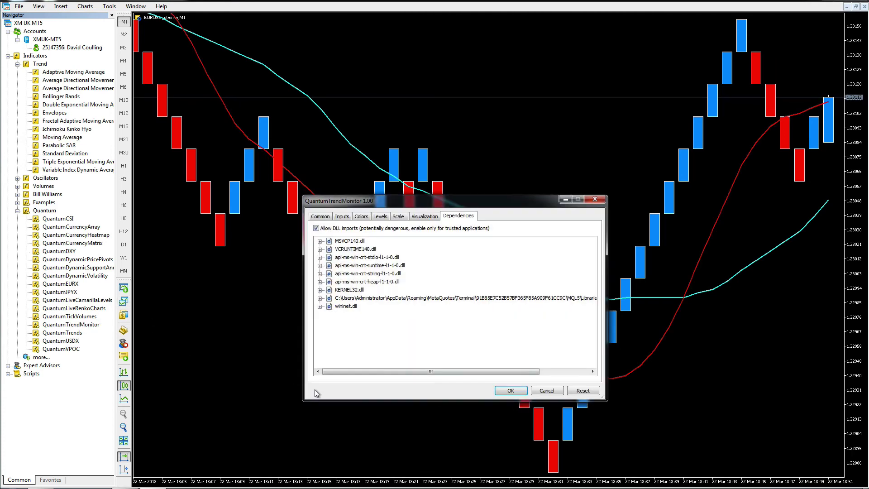
click(510, 390)
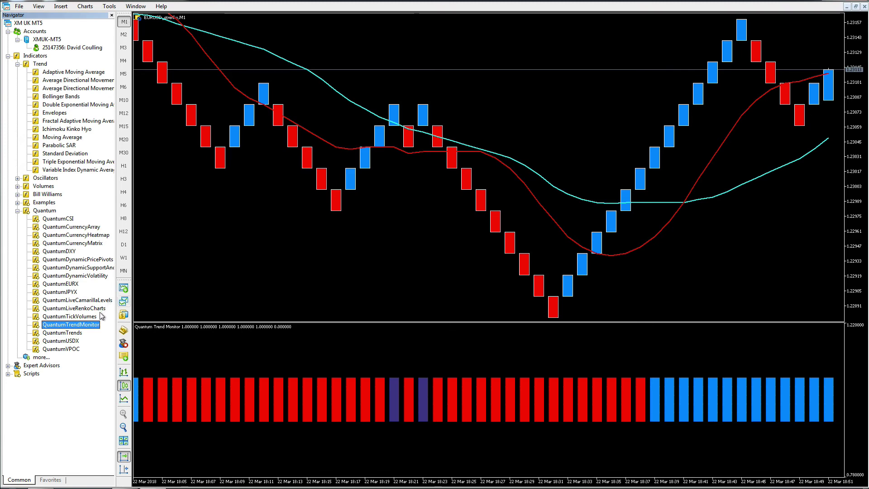
click(39, 262)
drag(39, 263, 289, 269)
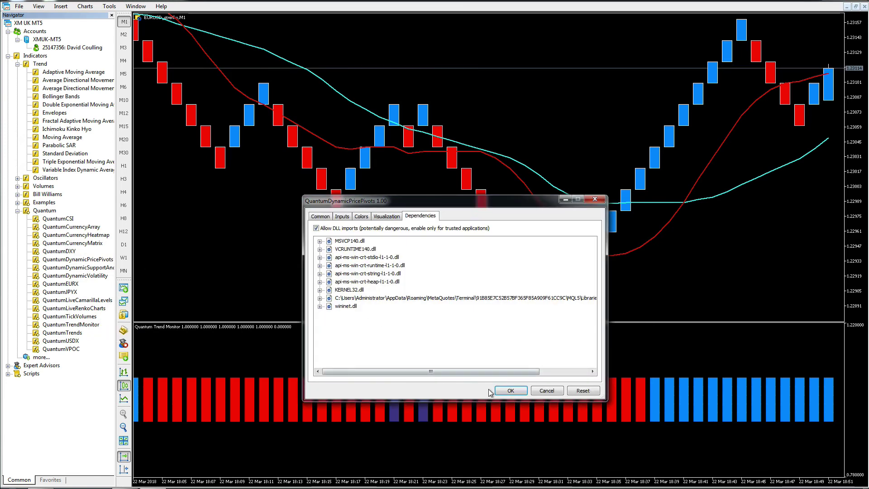
click(509, 390)
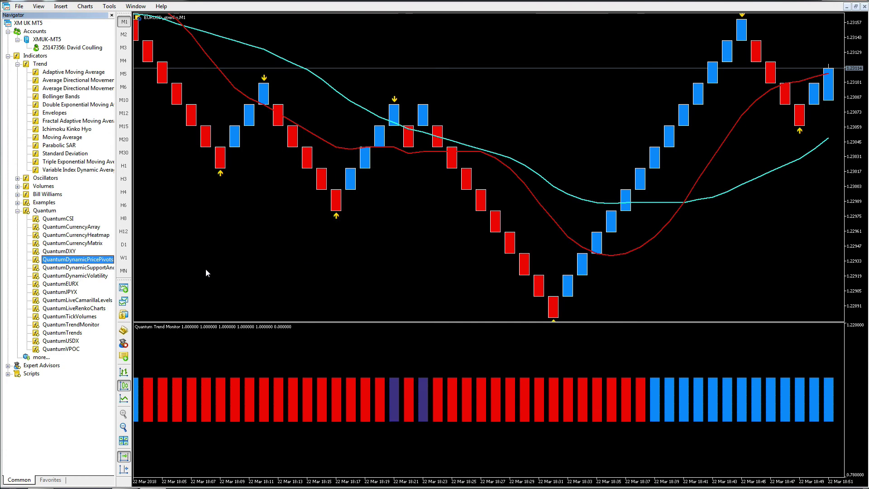
Step: Add QuantumTrends, then lower the subwindow divider so the price chart is taller
click(44, 334)
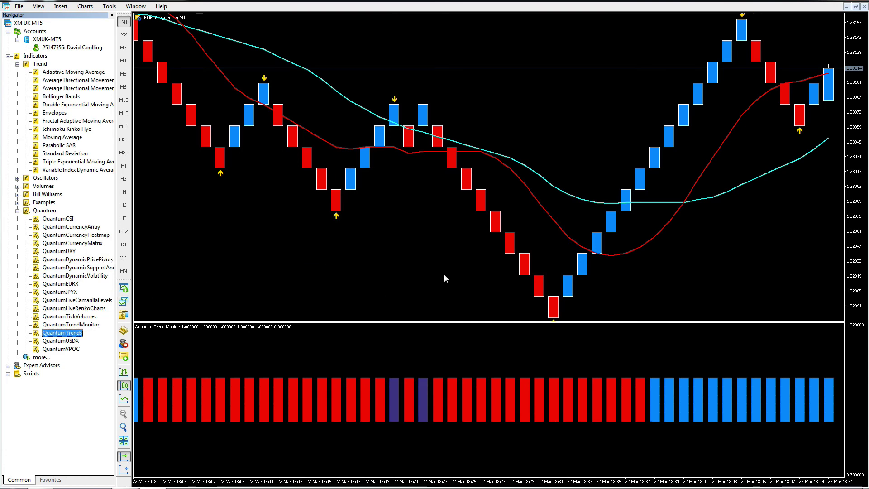
key(Return)
click(509, 392)
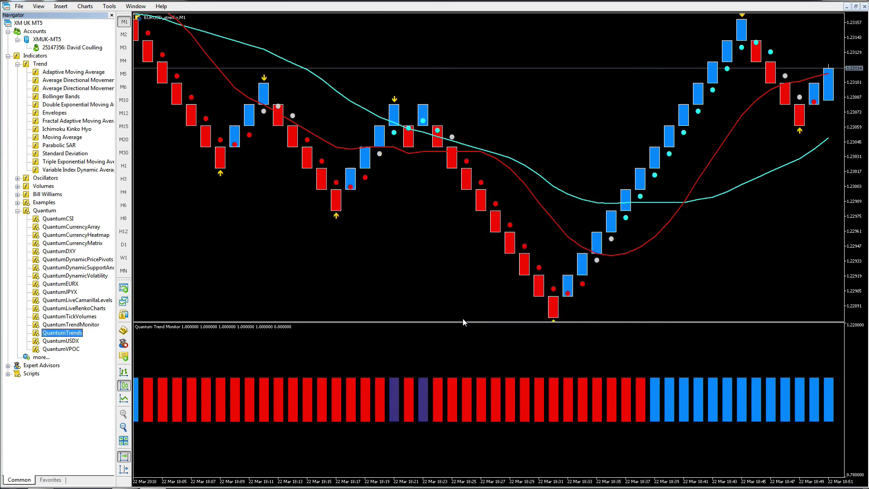
drag(464, 323, 465, 406)
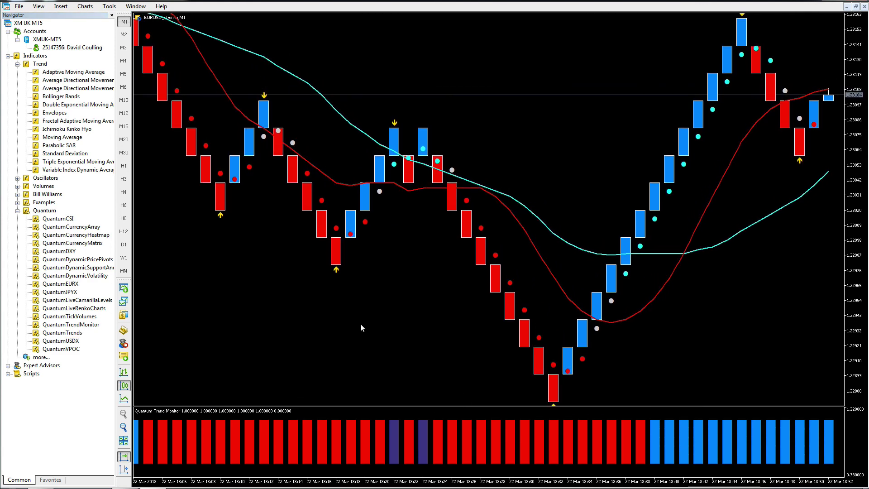